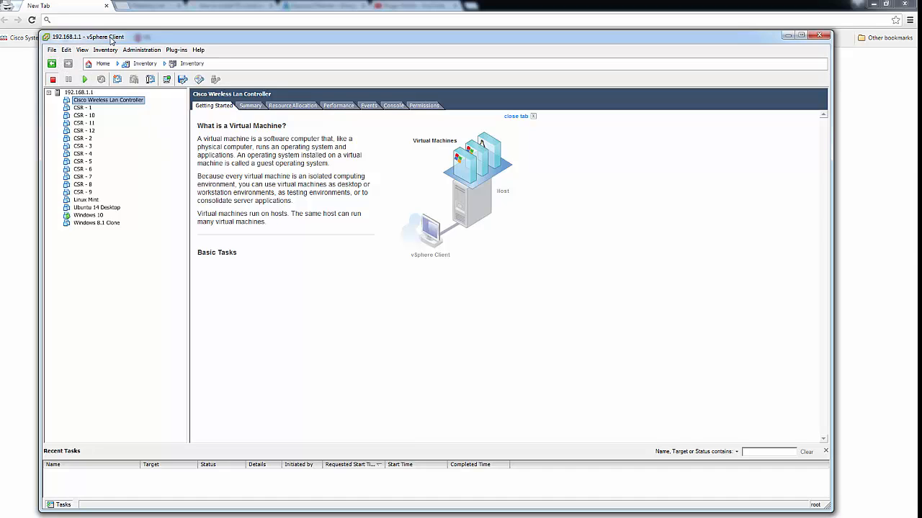
Start the Deploy OVF Template wizard with BIGIP-11.3.0.39.0-scsi.ovf from Downloads as its source
left_click(55, 51)
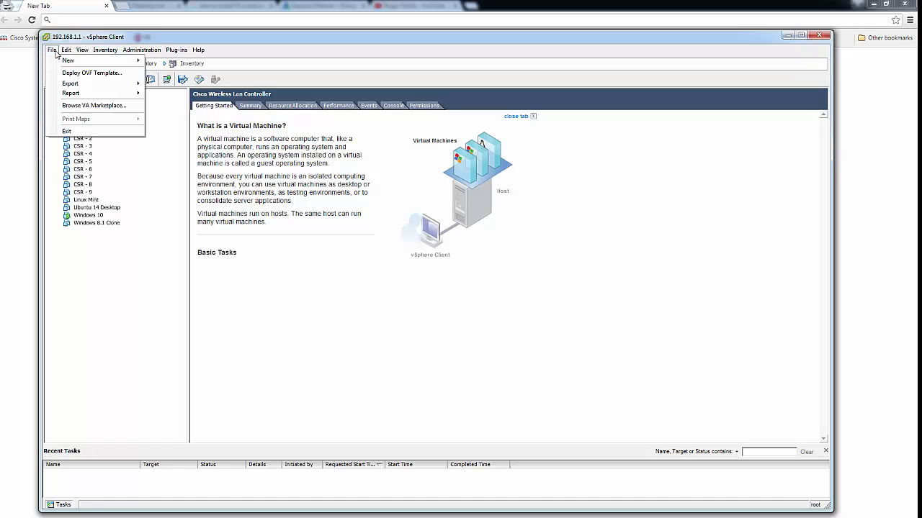
left_click(83, 75)
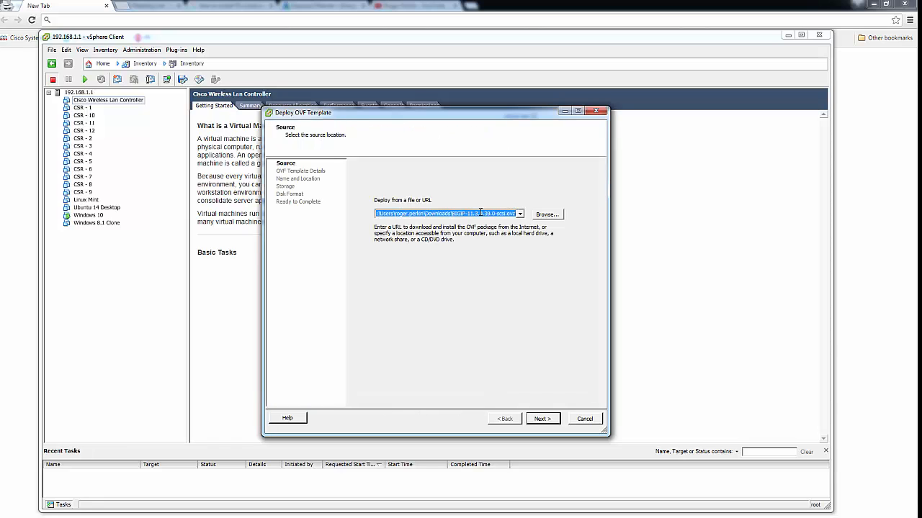
left_click(547, 215)
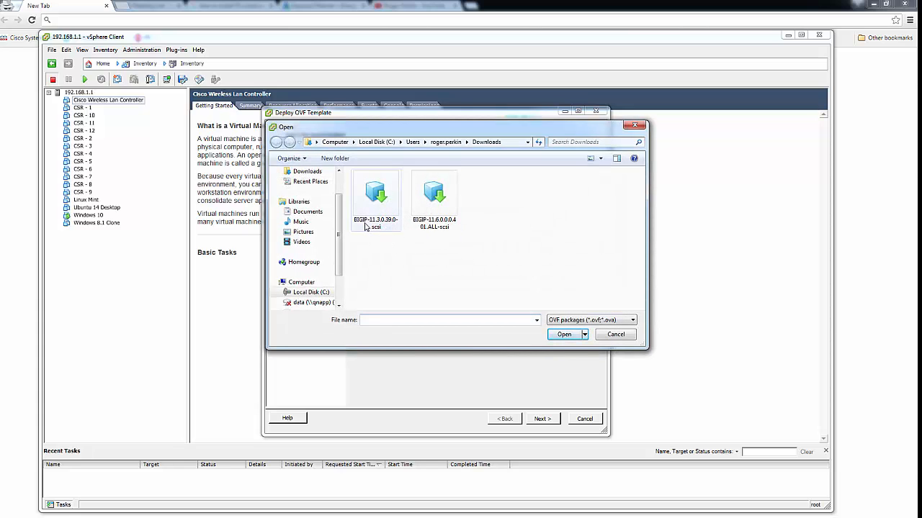
mouse_move(359, 225)
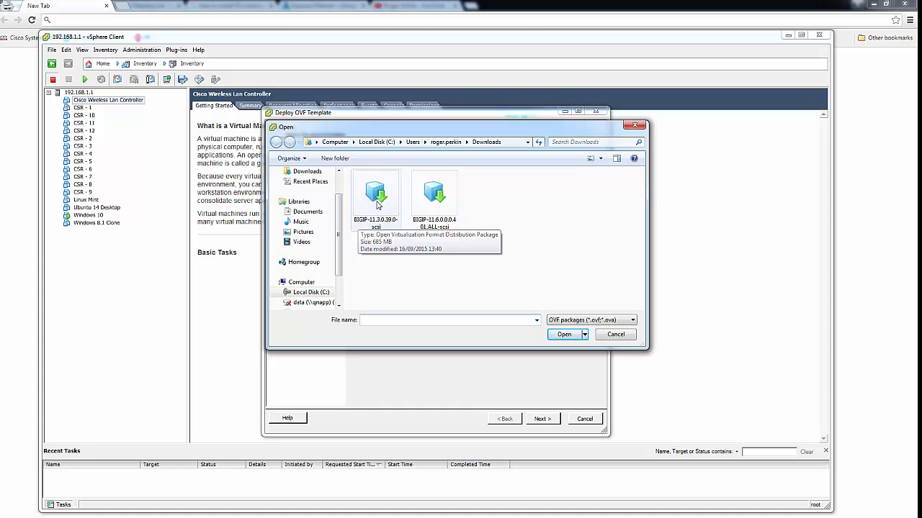
left_click(377, 204)
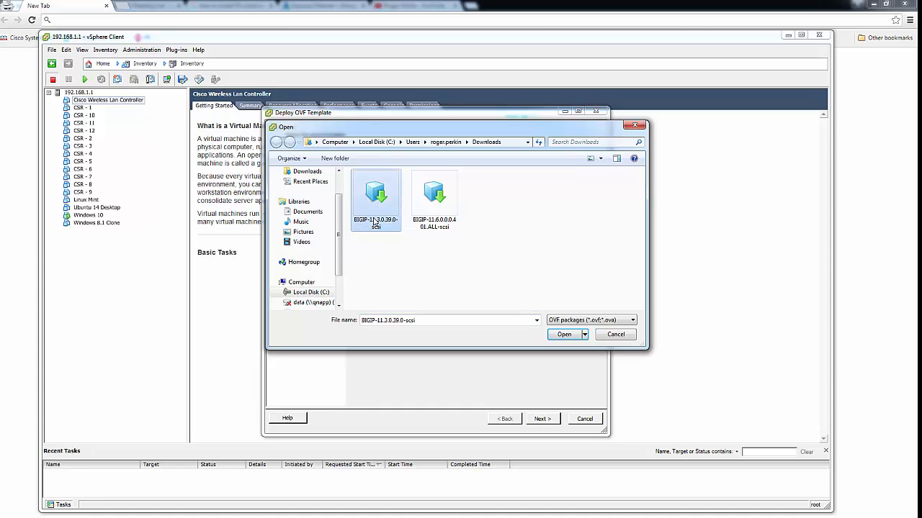
left_click(563, 335)
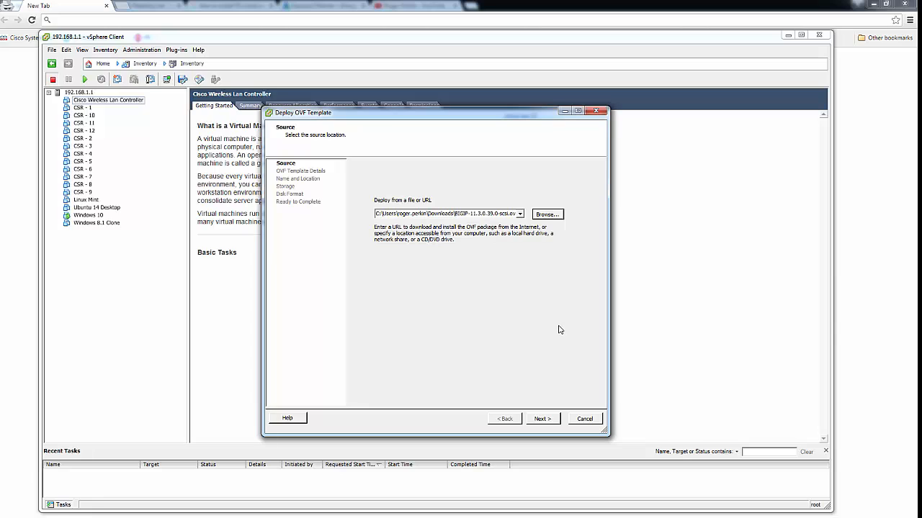
Review the BIG-IP VE template details and accept its end user licence agreement
left_click(541, 420)
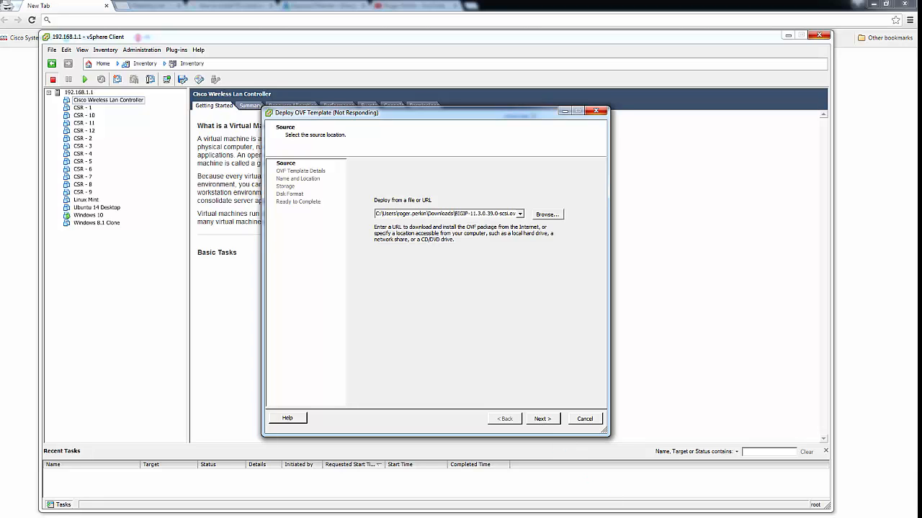
left_click(543, 419)
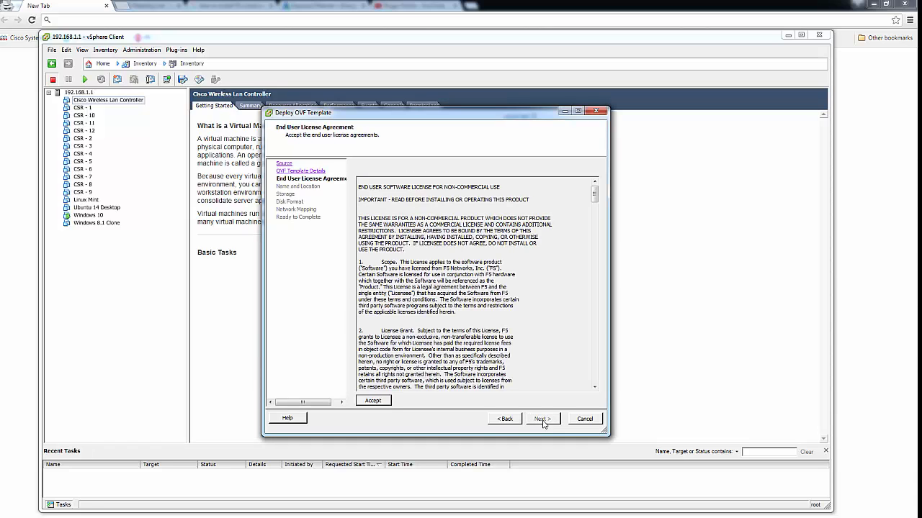
left_click(372, 401)
left_click(543, 419)
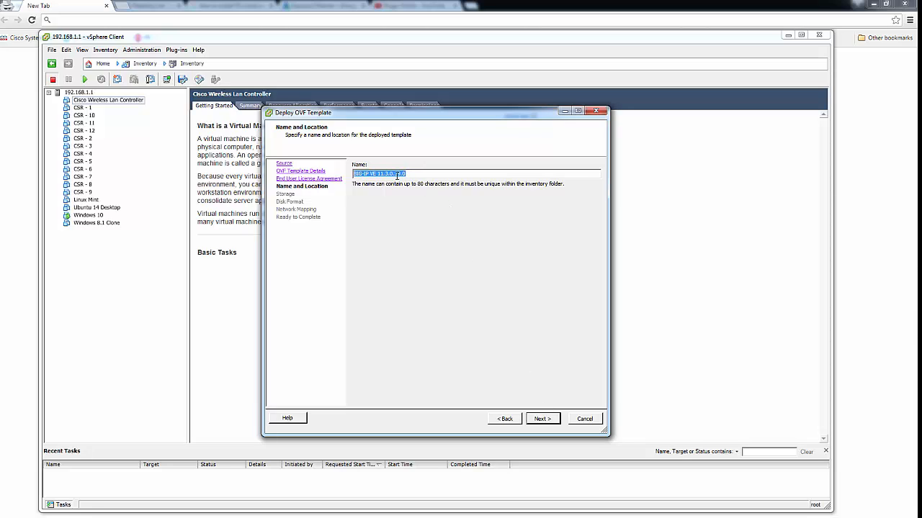
Keep the VM name BIG-IP VE 11.3.0.39.0 and continue to storage
left_click(419, 174)
left_click_drag(378, 175, 418, 175)
left_click(542, 420)
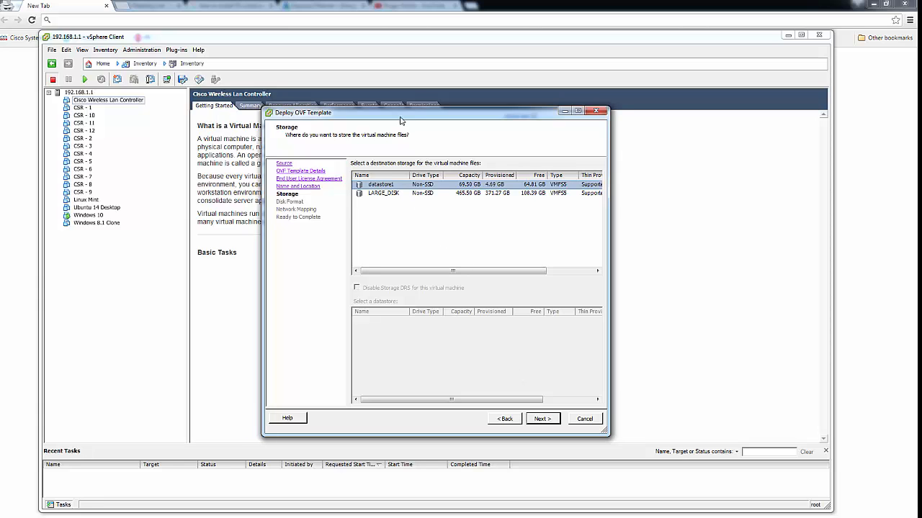
Store the VM on the LARGE_DISK datastore with Thick Provision Lazy Zeroed disks
left_click_drag(401, 120, 395, 124)
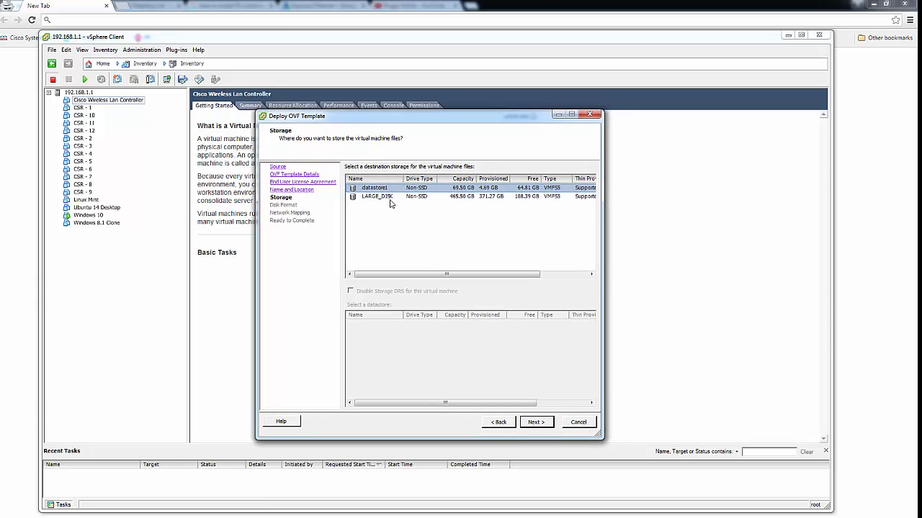
left_click(369, 198)
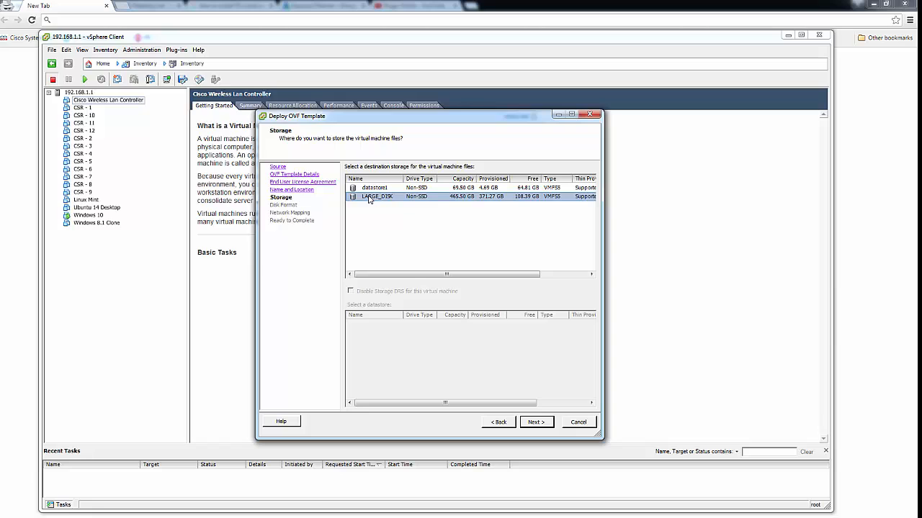
left_click(534, 424)
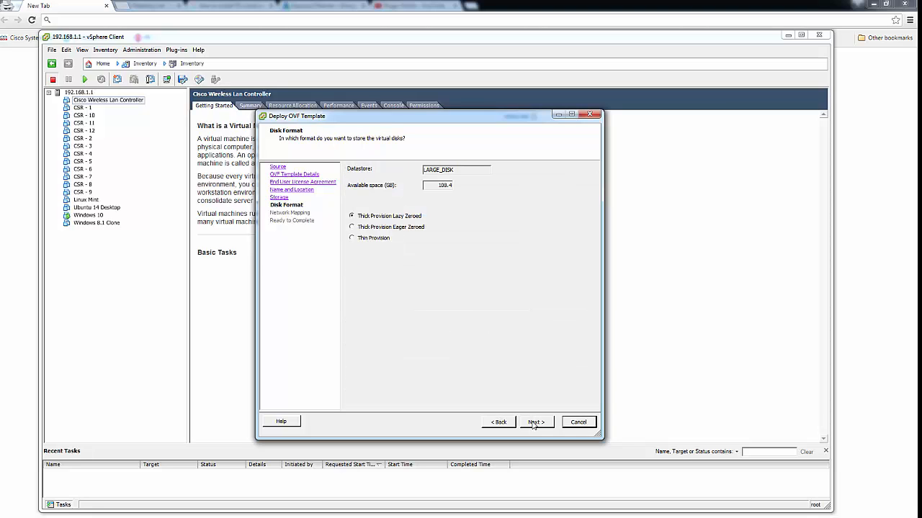
left_click(534, 423)
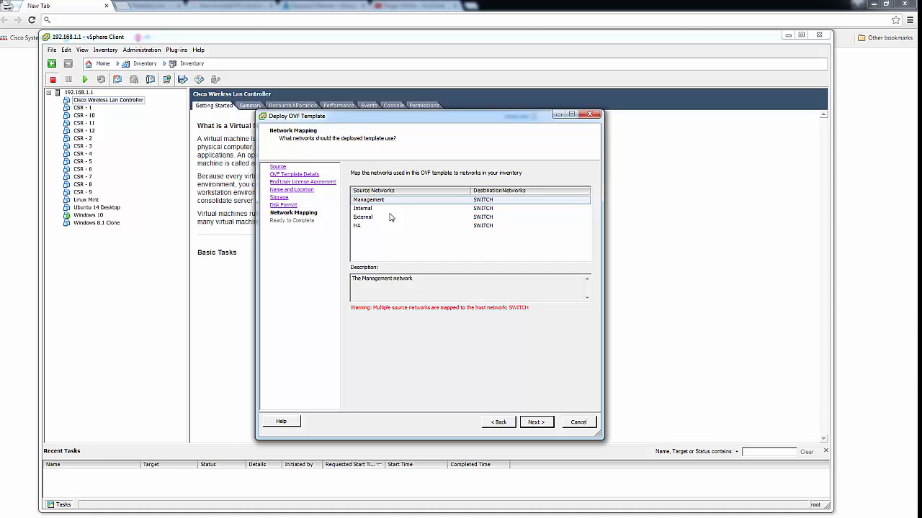
Map the Management network to VM Network and reach the deployment summary
left_click(489, 204)
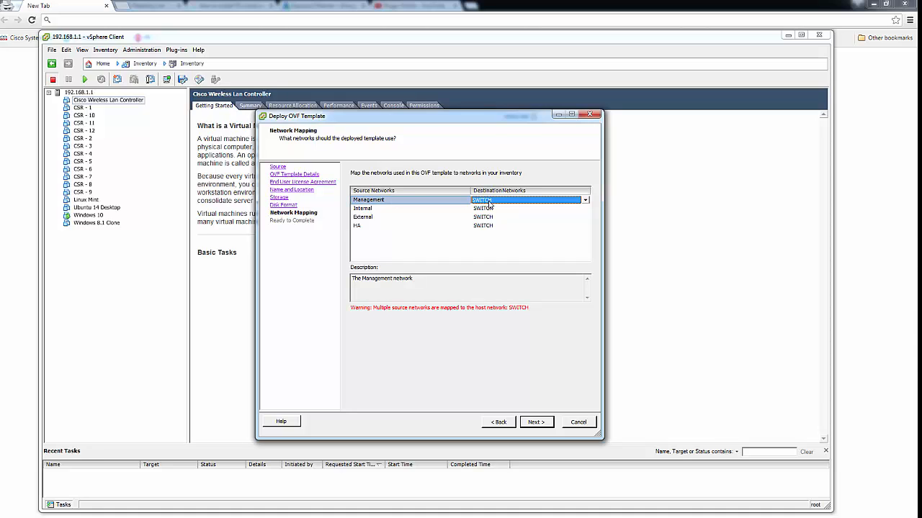
left_click(586, 200)
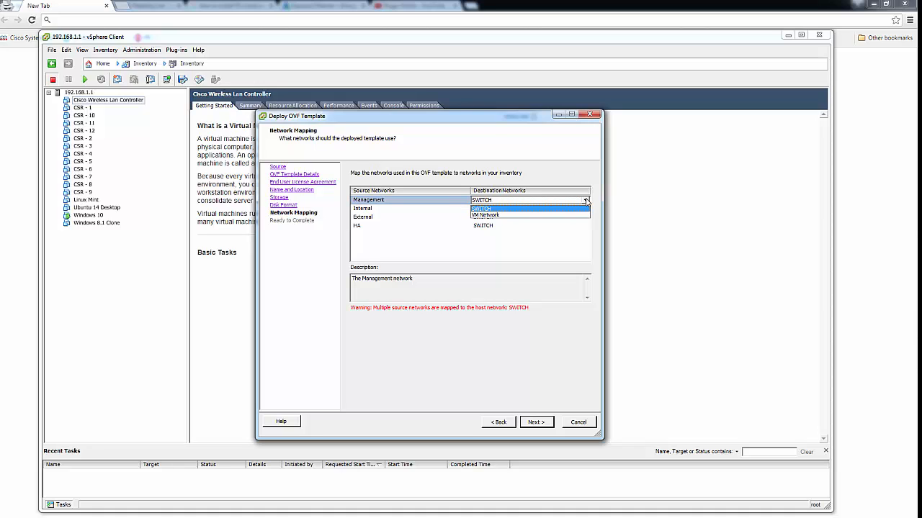
left_click(484, 215)
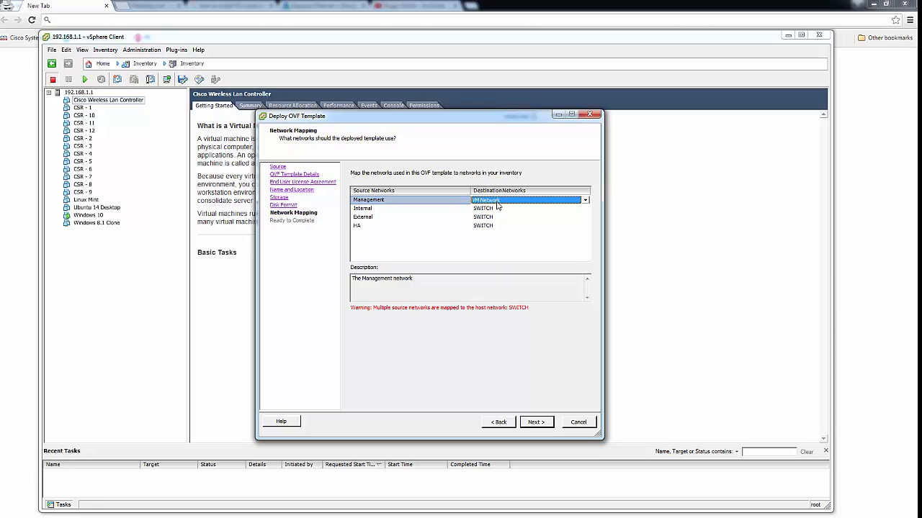
left_click(540, 425)
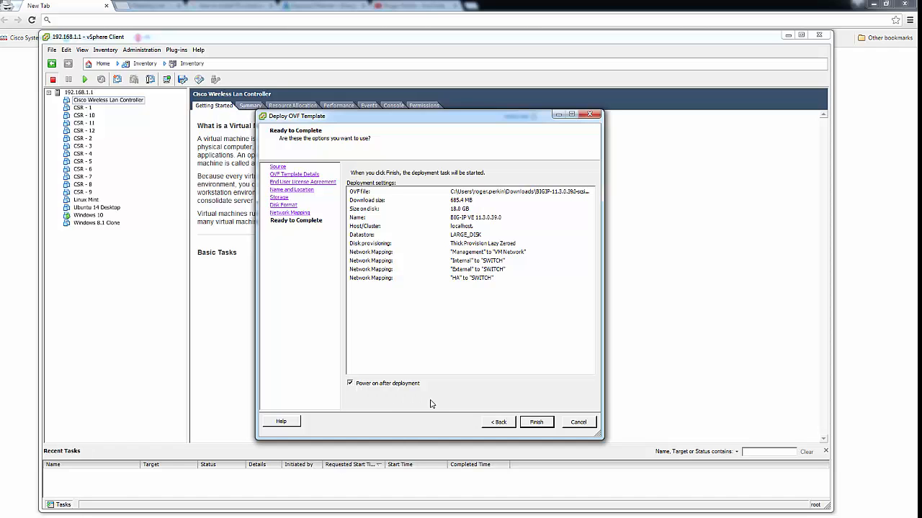
Run the BIG-IP VE 11.3.0.39.0 deployment and dismiss the success message when it completes
left_click(536, 423)
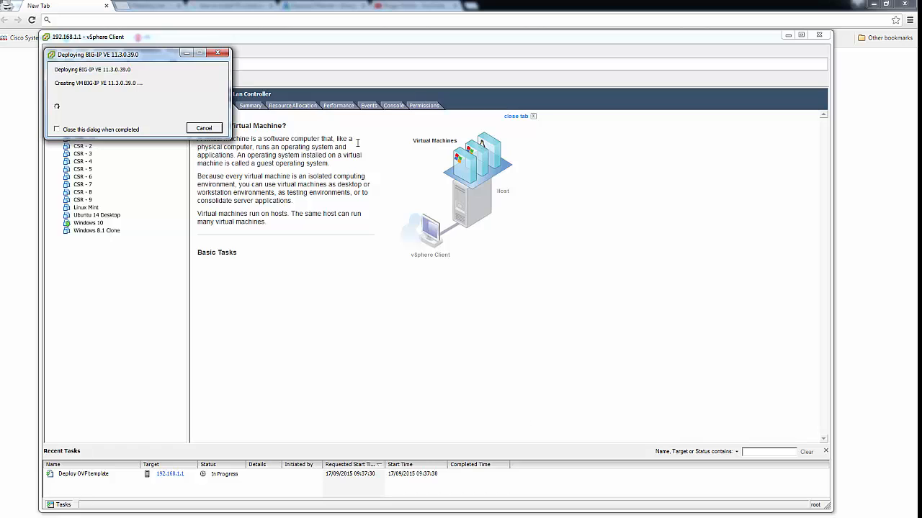
left_click_drag(162, 56, 311, 136)
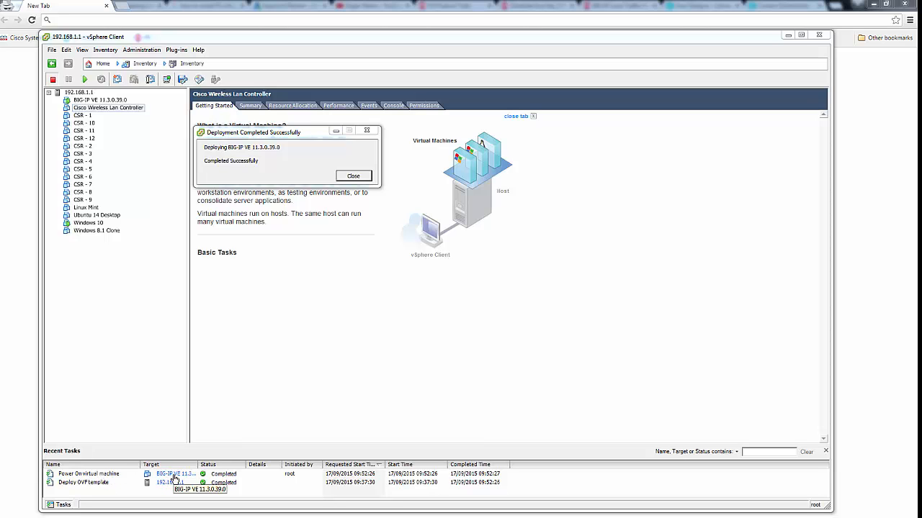
left_click(359, 176)
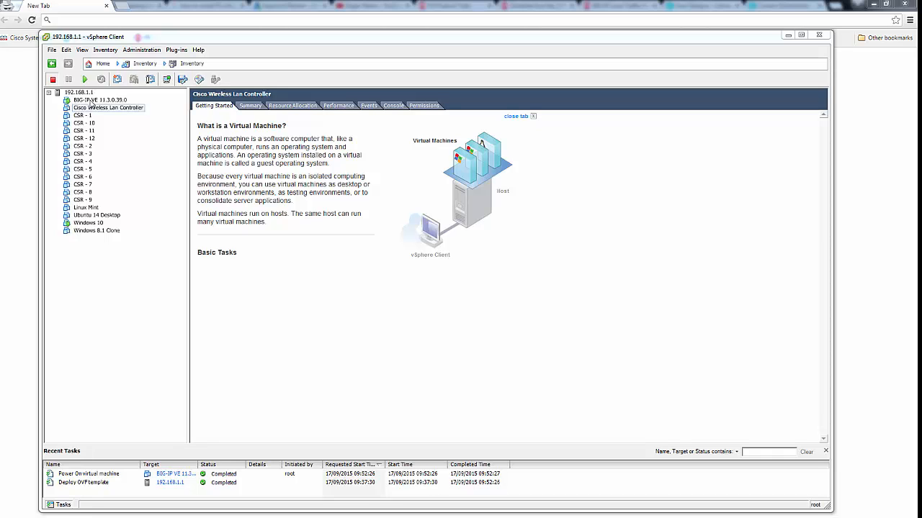
Open the BIG-IP VE 11.3.0.39.0 console, moved to the upper left and enlarged
right_click(92, 103)
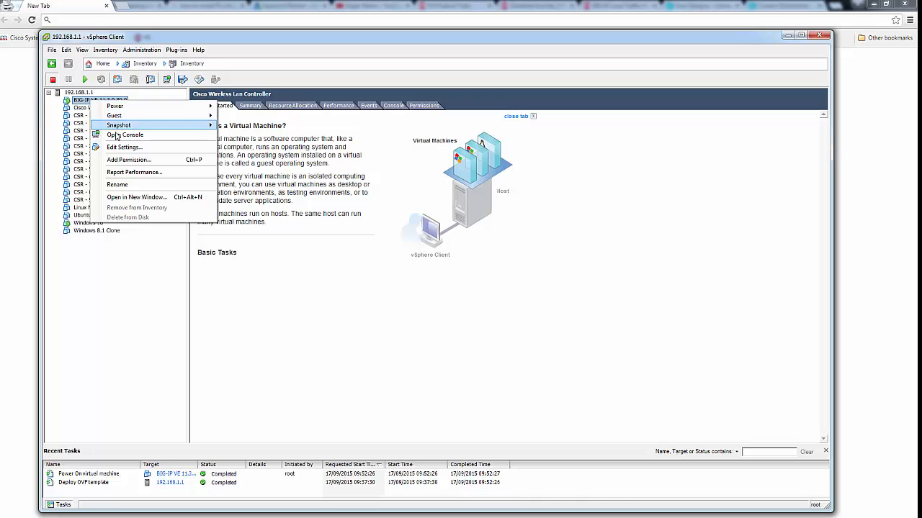
left_click(116, 136)
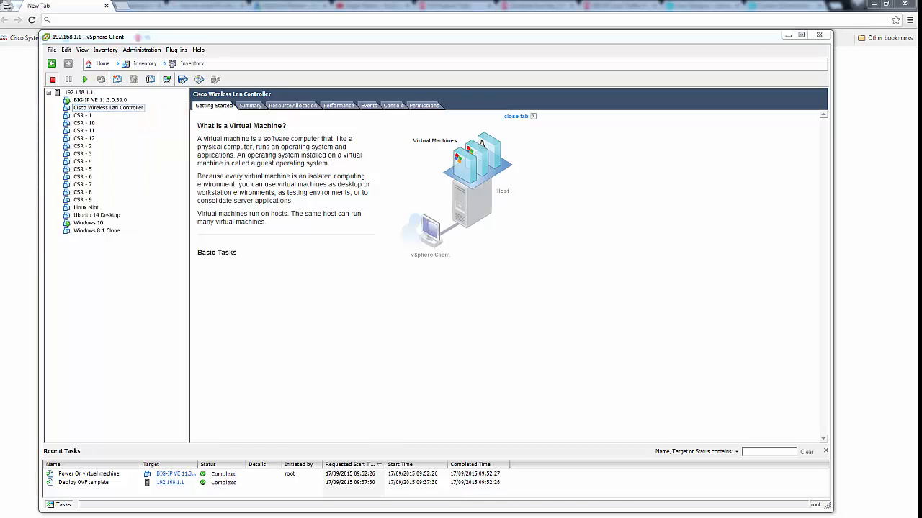
left_click_drag(338, 501, 290, 43)
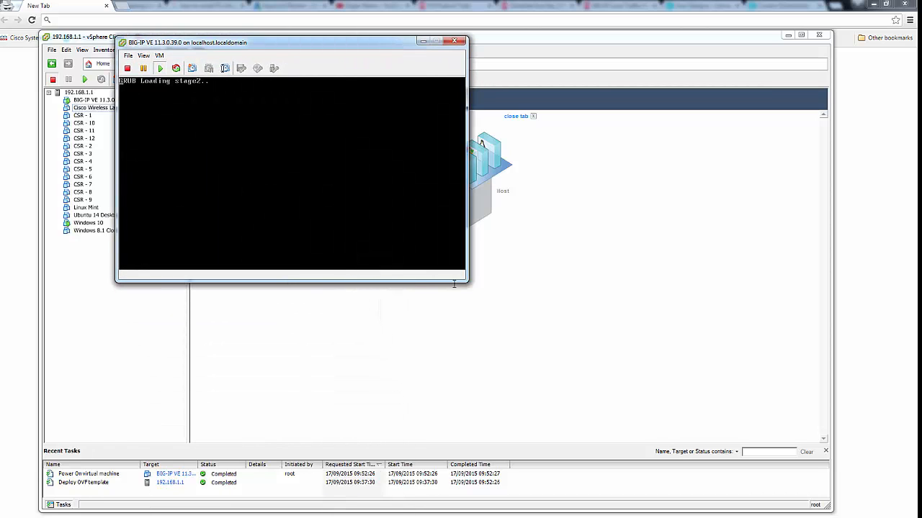
left_click_drag(465, 280, 645, 415)
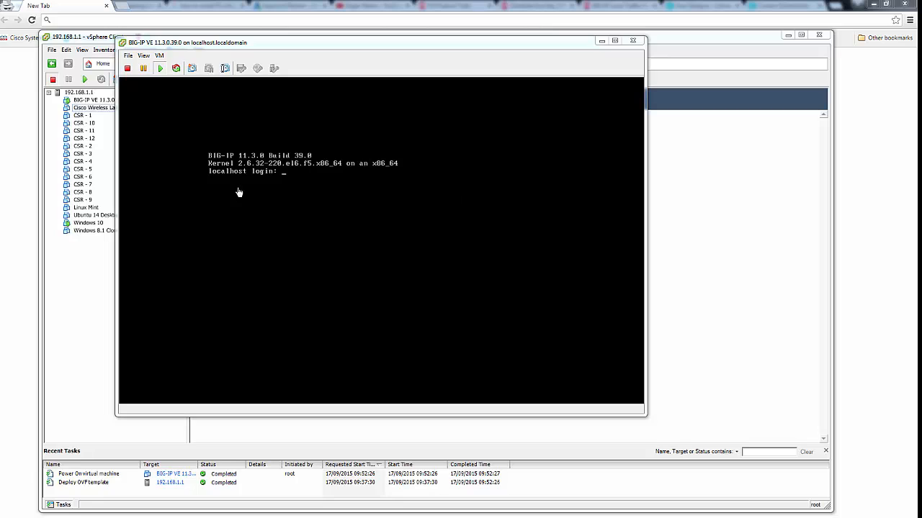
Log in to the BIG-IP console as root with its password and enter the config command
left_click(300, 189)
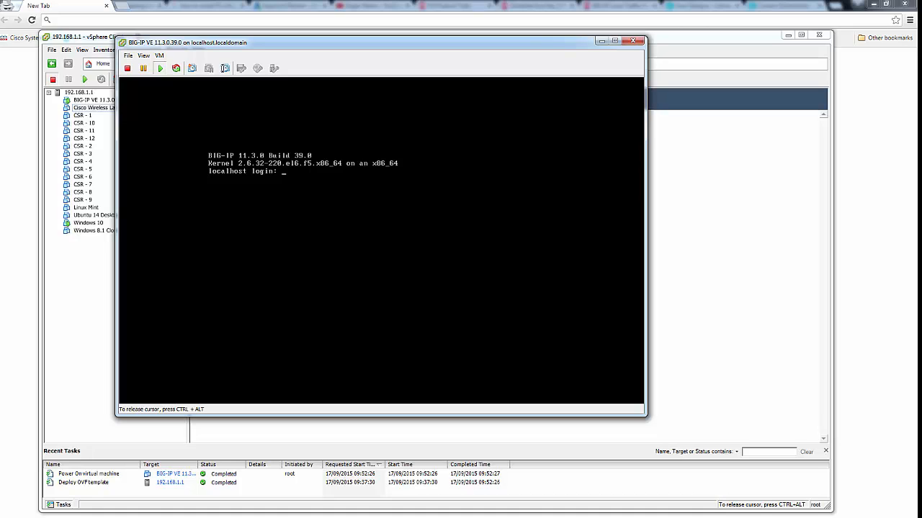
type("root")
key("Return")
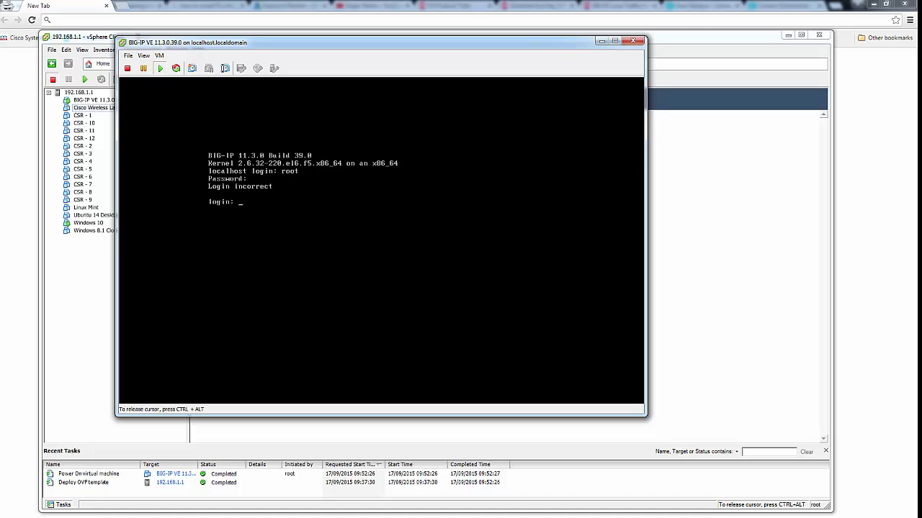
type("root")
key("Return")
key("Return")
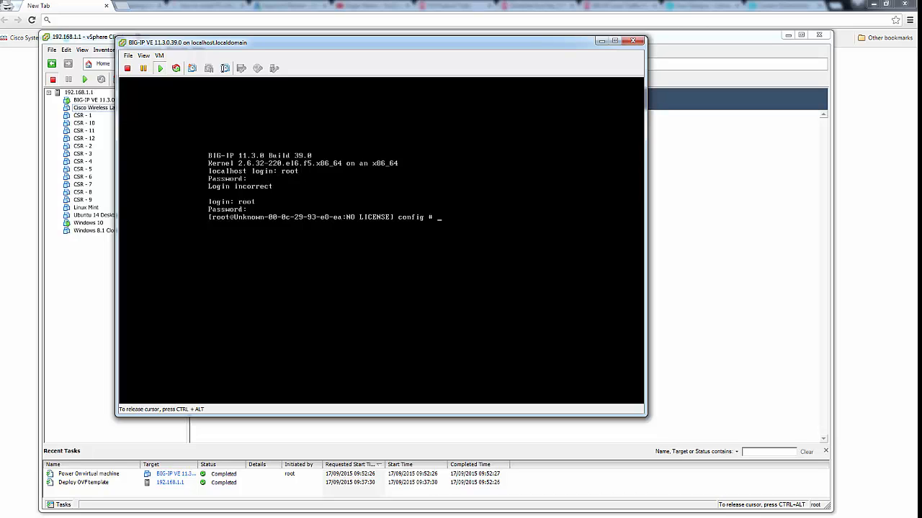
type("config")
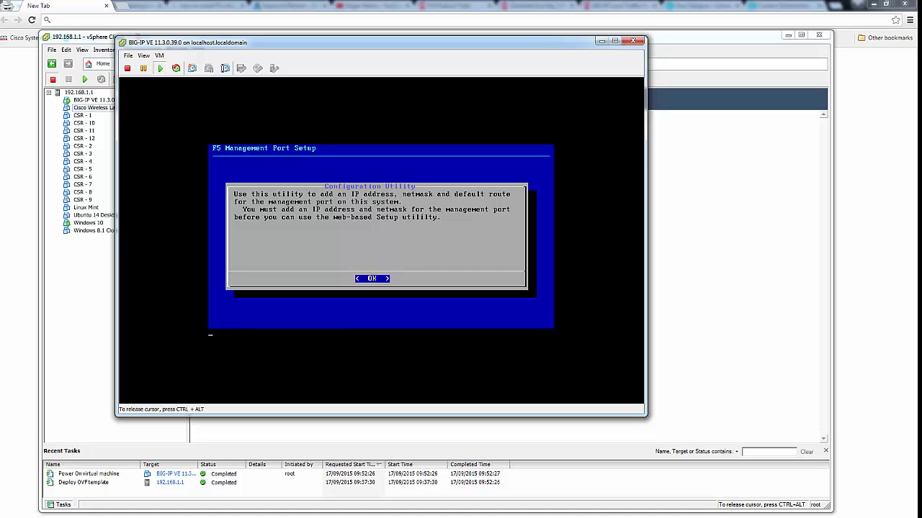
Accept automatic management IP 192.168.1.155 with netmask 255.255.255.0, then release the console input
key("Return")
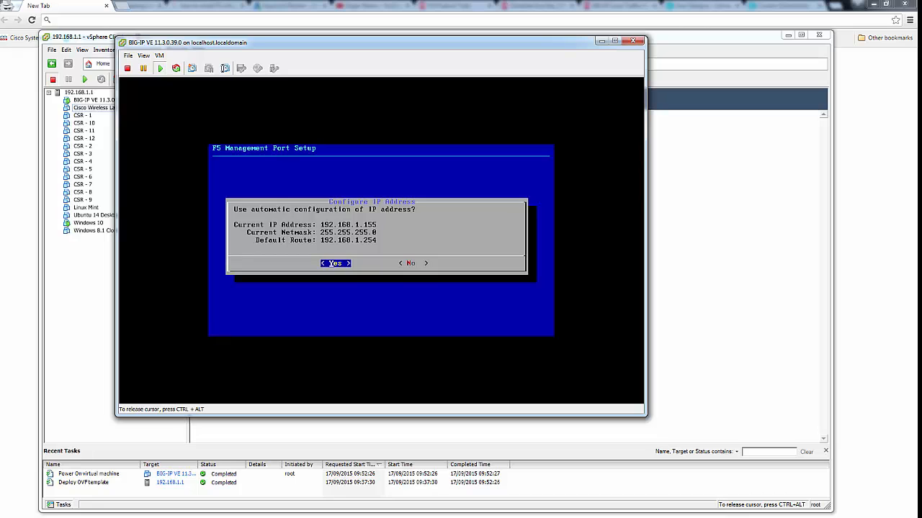
key("Return")
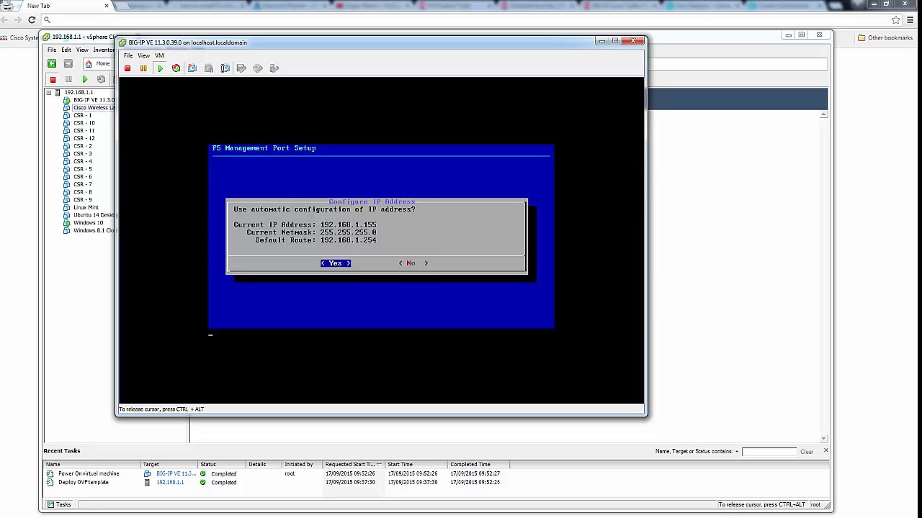
key("Return")
key("Return")
key("Return")
key("Return")
key("Return")
key("Return")
key("Return")
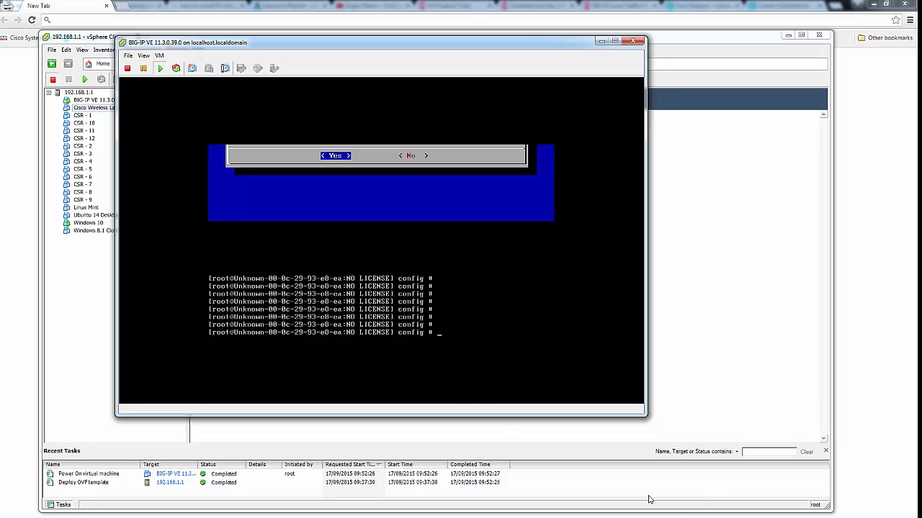
key("ctrl+alt")
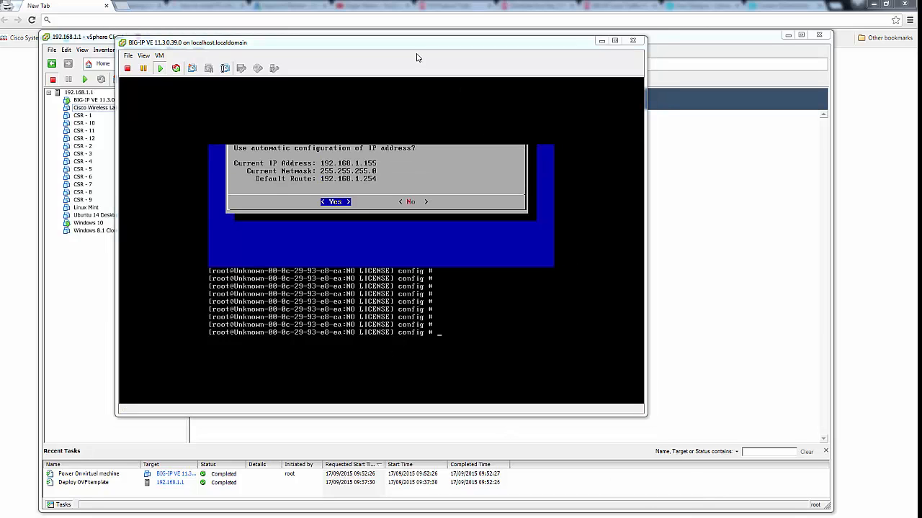
left_click(600, 41)
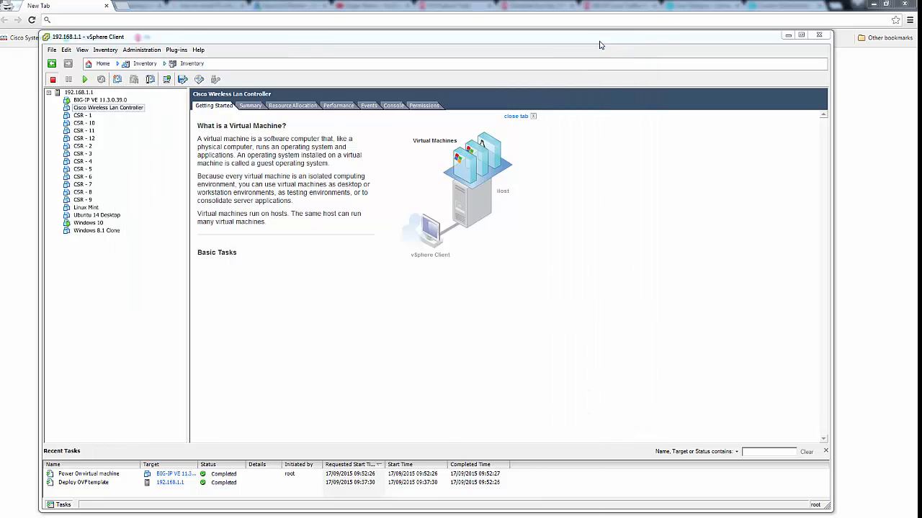
left_click(785, 37)
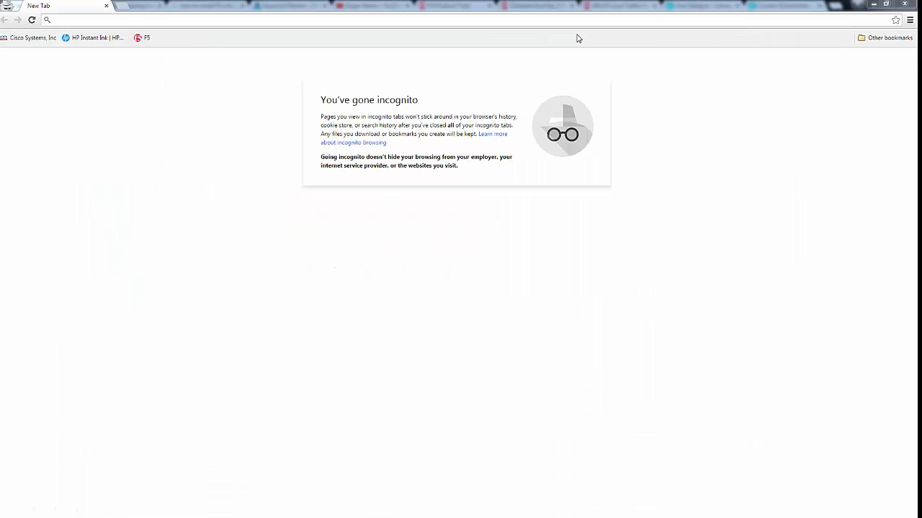
right_click(110, 20)
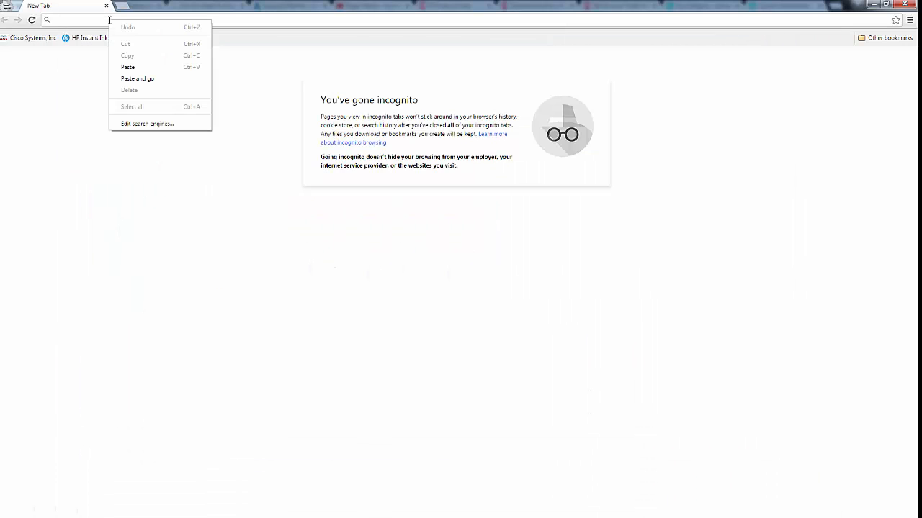
left_click(130, 68)
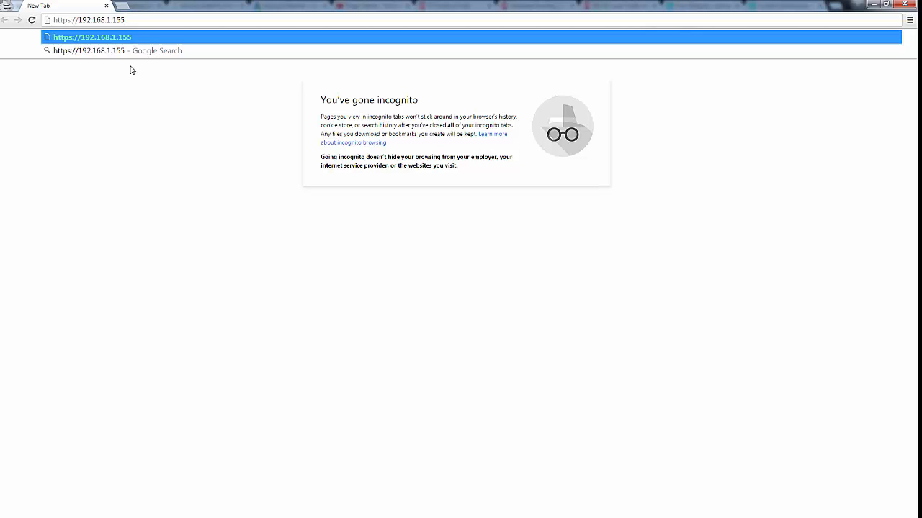
key("Return")
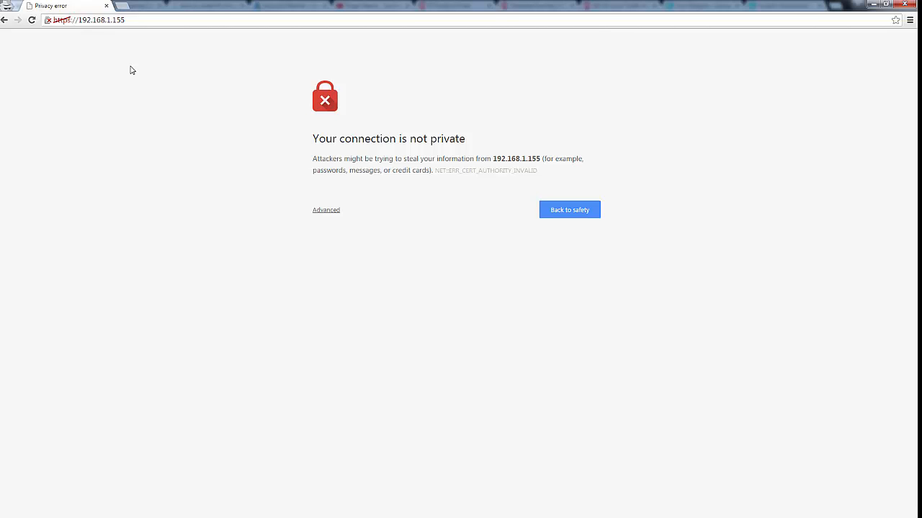
left_click(326, 210)
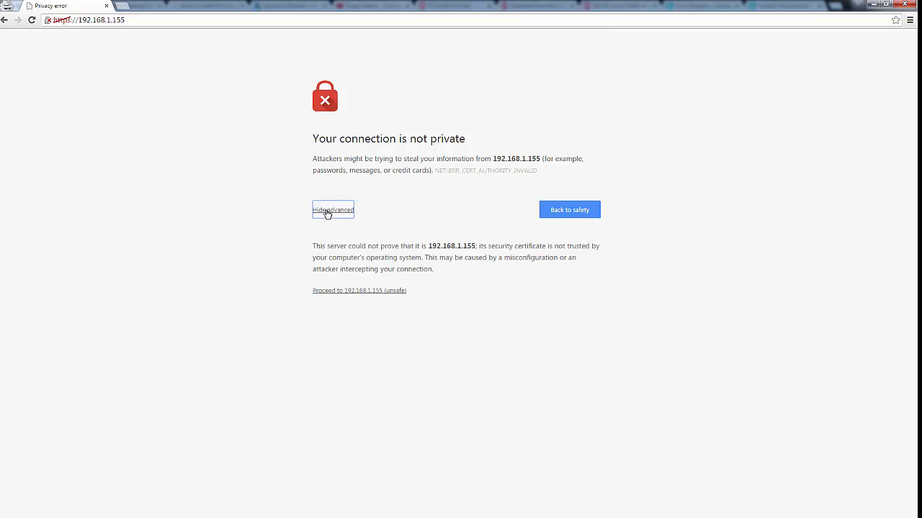
left_click(365, 291)
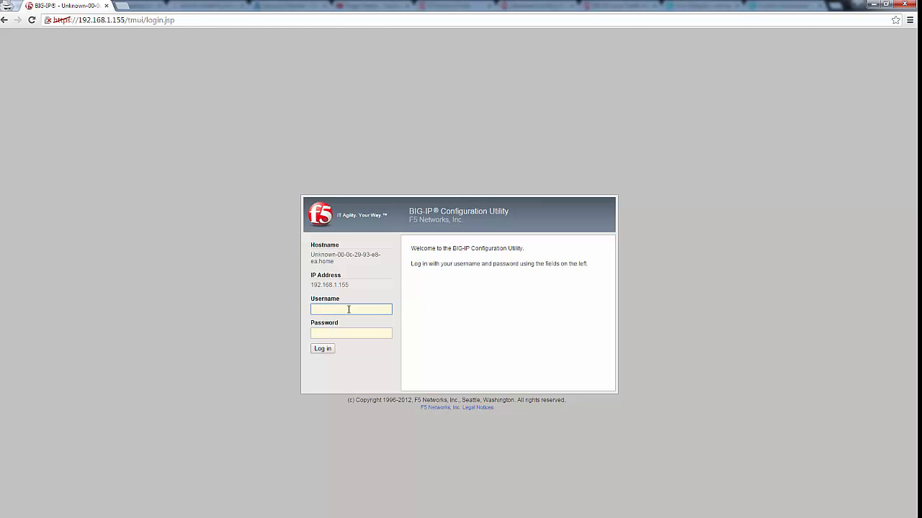
Enter admin as the username and move on to the password field
type("admin")
key("Tab")
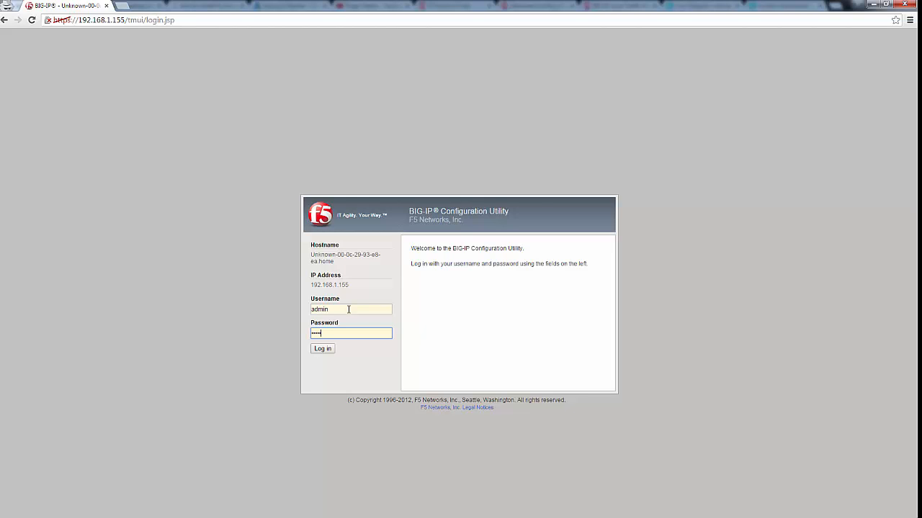